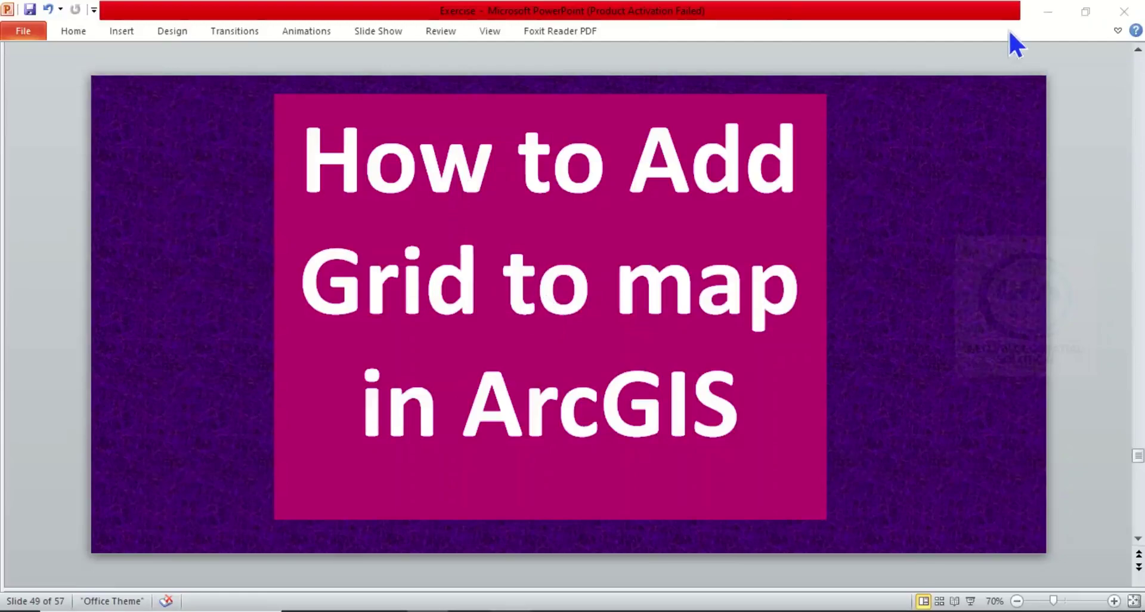
Step: Minimize the PowerPoint presentation so the ArcMap Katsina Metropolis map shows
{"action": "left_click", "coordinate": [1046, 13]}
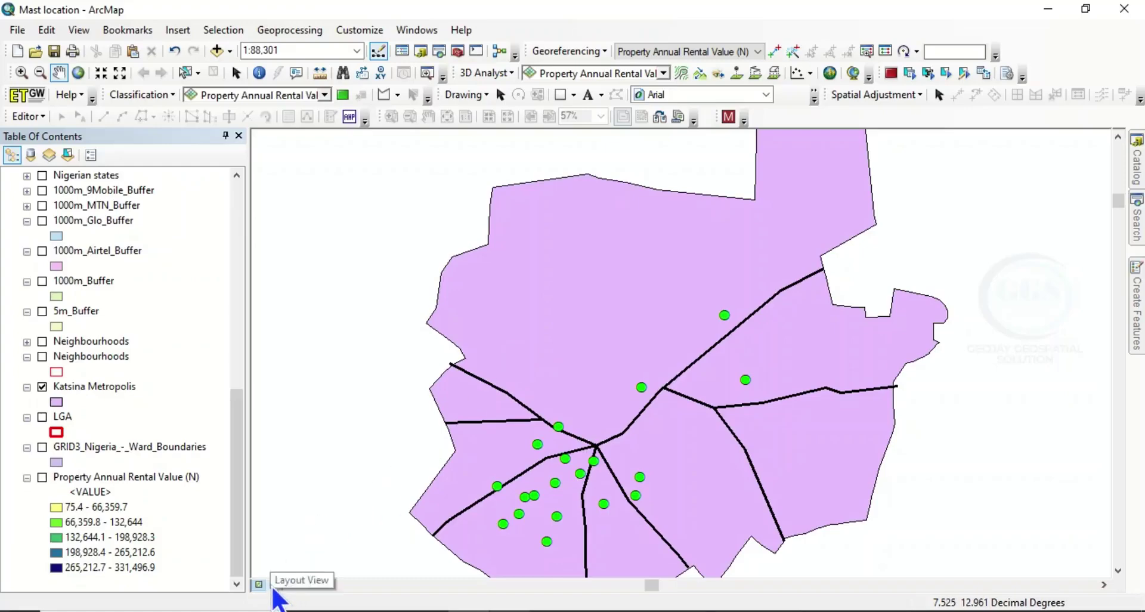
Step: Switch to Layout View and select the Katsina Metropolis map frame on the page
{"action": "left_click", "coordinate": [274, 585]}
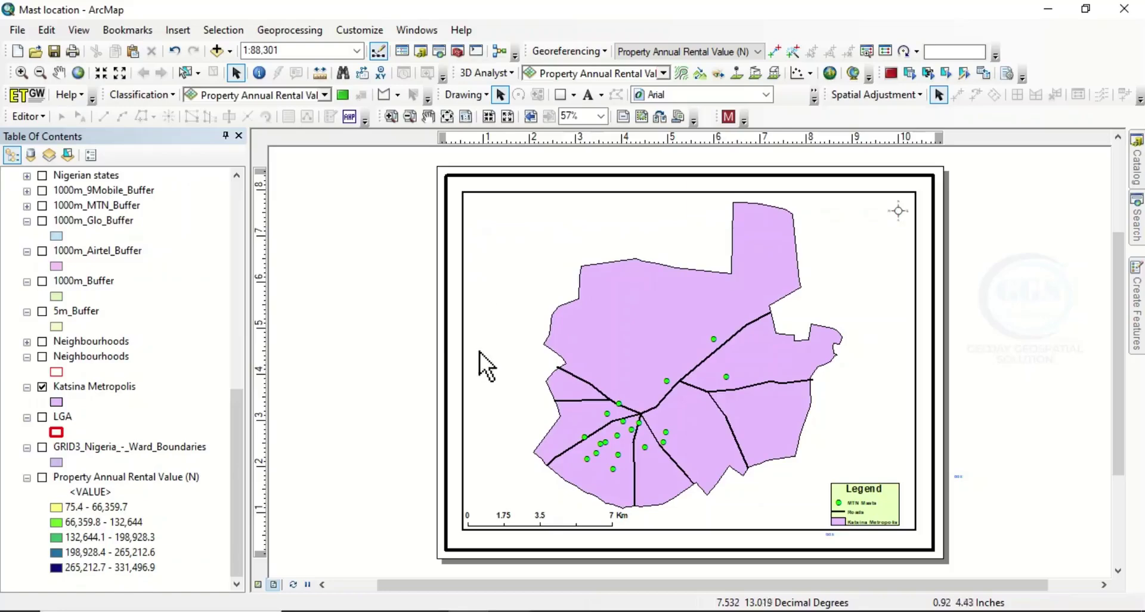
{"action": "left_click", "coordinate": [847, 385]}
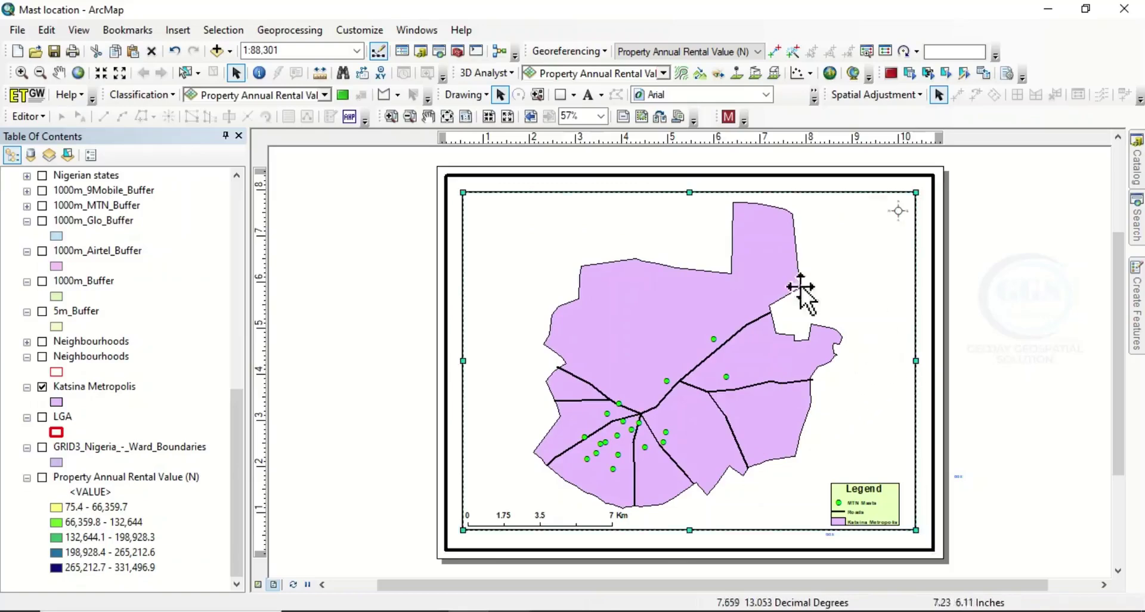
Step: Open the map frame's Data Frame Properties on the Grids tab
{"action": "right_click", "coordinate": [685, 195]}
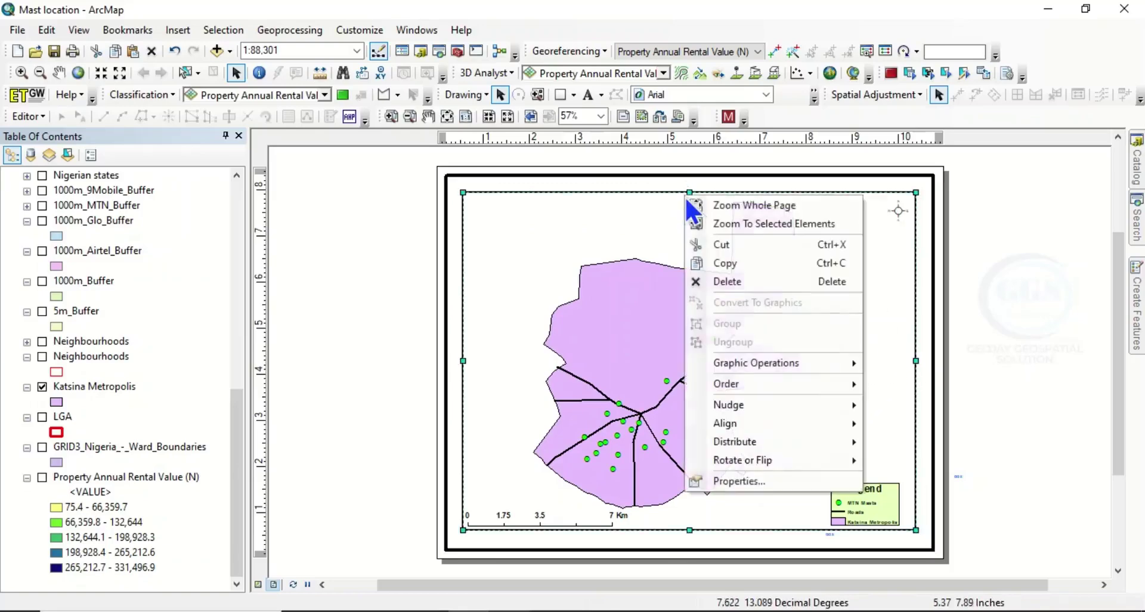
{"action": "left_click", "coordinate": [736, 482]}
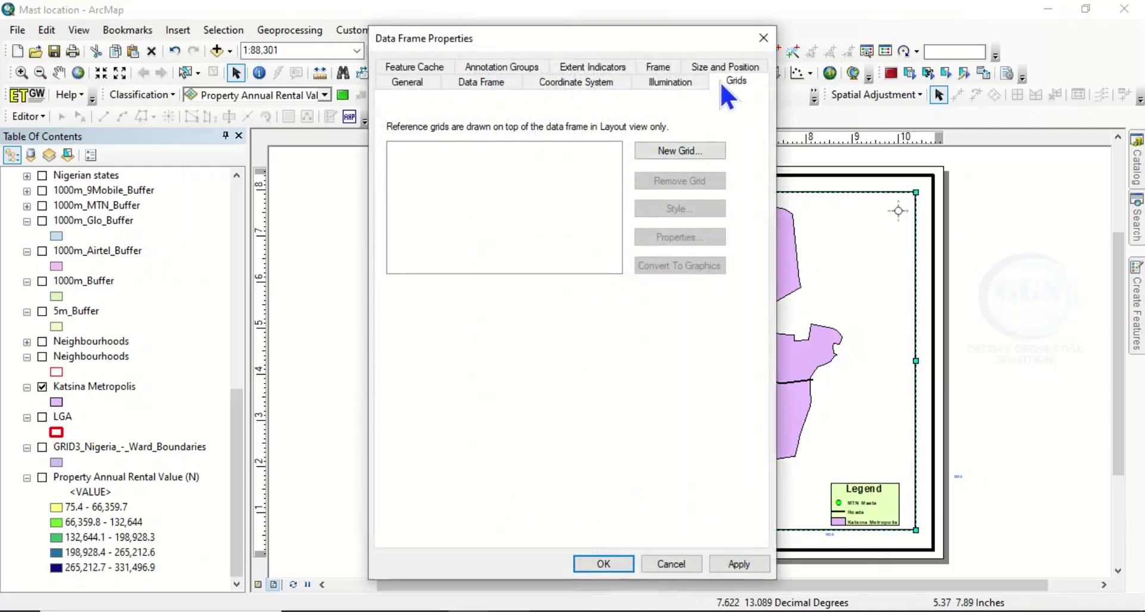
Step: Start a new Graticule grid set to show labels only
{"action": "left_click", "coordinate": [664, 153]}
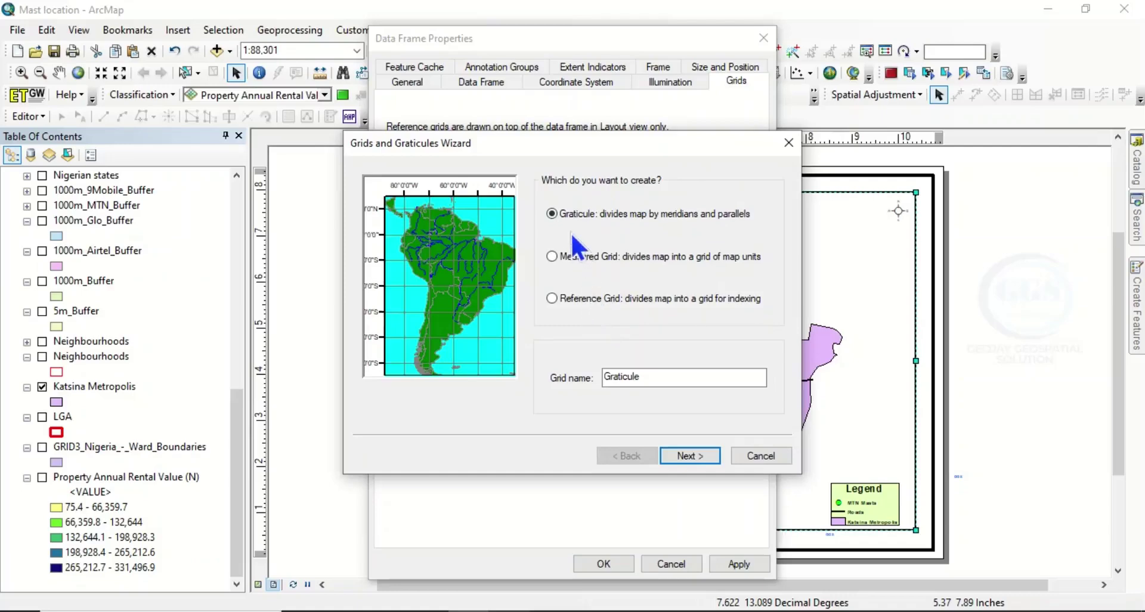
{"action": "left_click", "coordinate": [690, 456]}
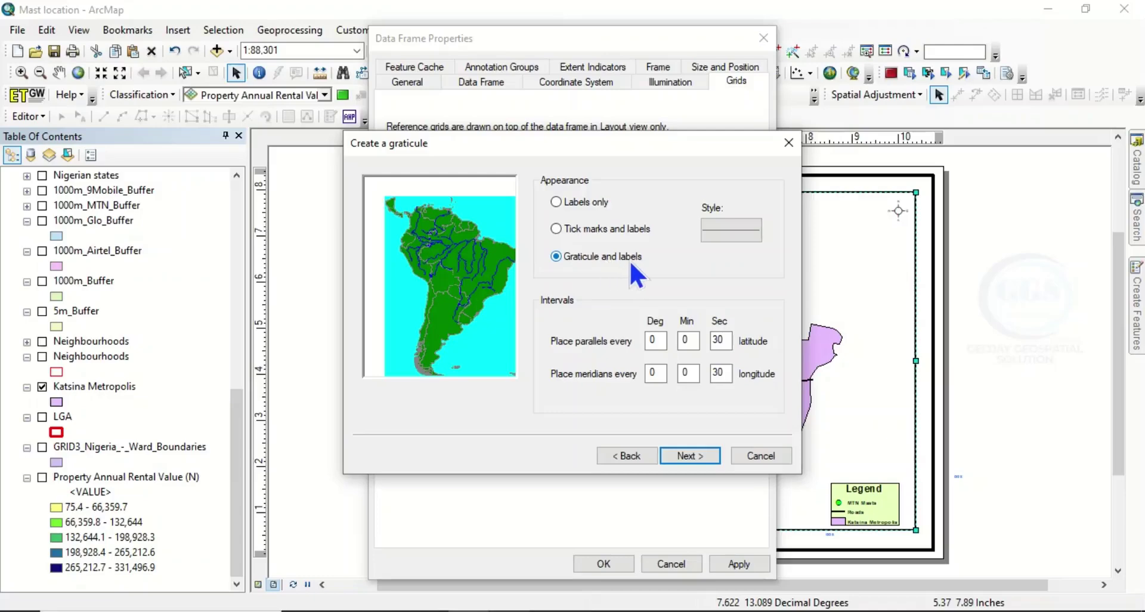
{"action": "left_click", "coordinate": [558, 203]}
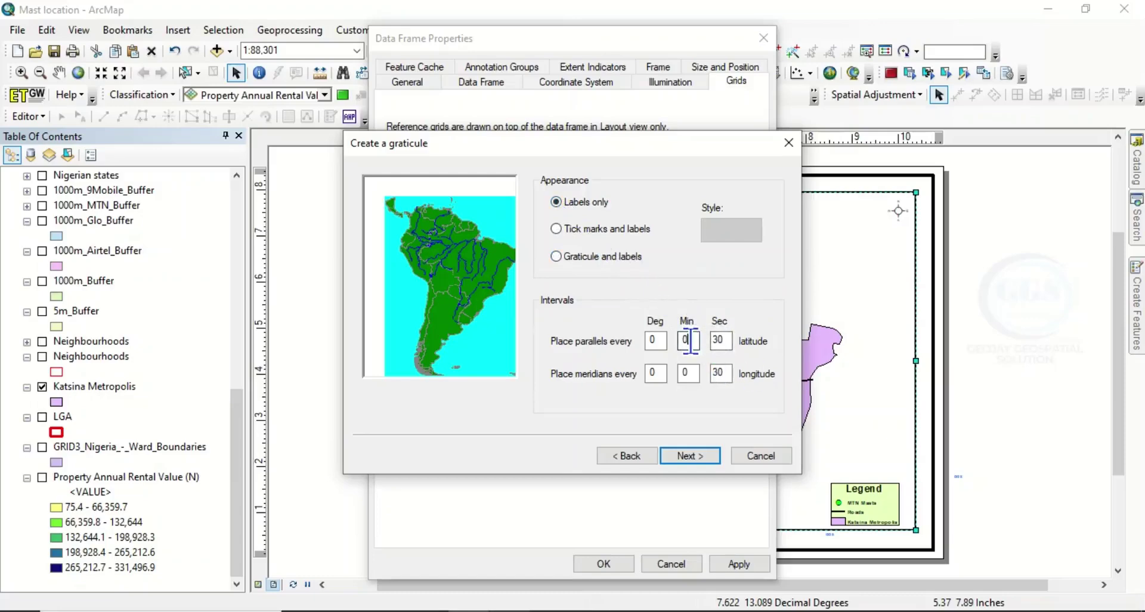
Step: Set parallel and meridian intervals to 0°3'0" and finish the graticule wizard
{"action": "double_click", "coordinate": [680, 340]}
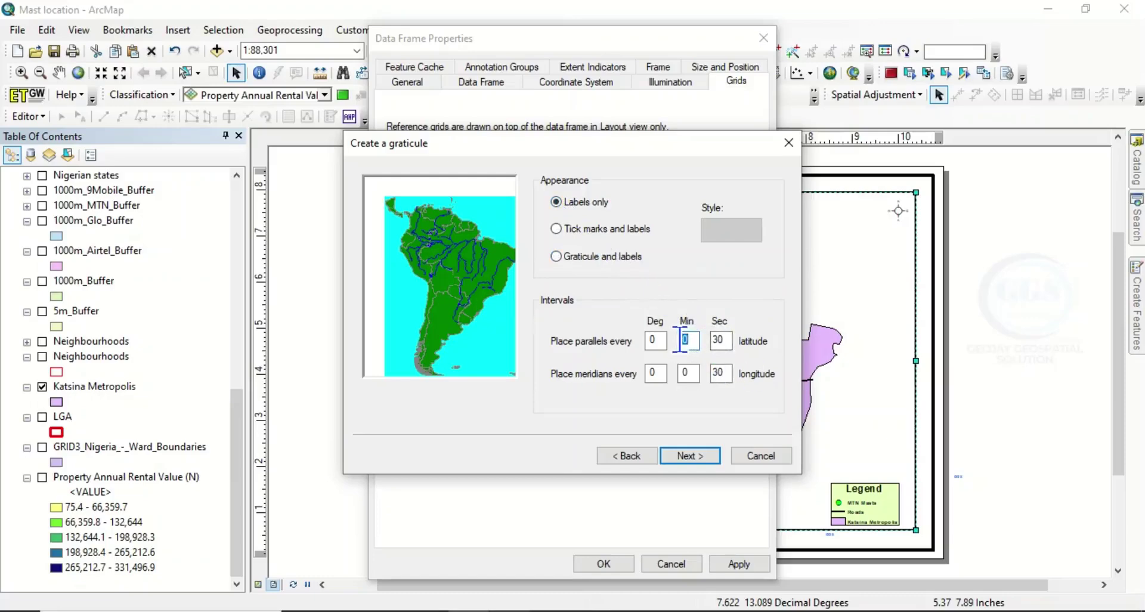
{"action": "type", "text": "3"}
{"action": "double_click", "coordinate": [719, 340]}
{"action": "type", "text": "0"}
{"action": "double_click", "coordinate": [716, 373]}
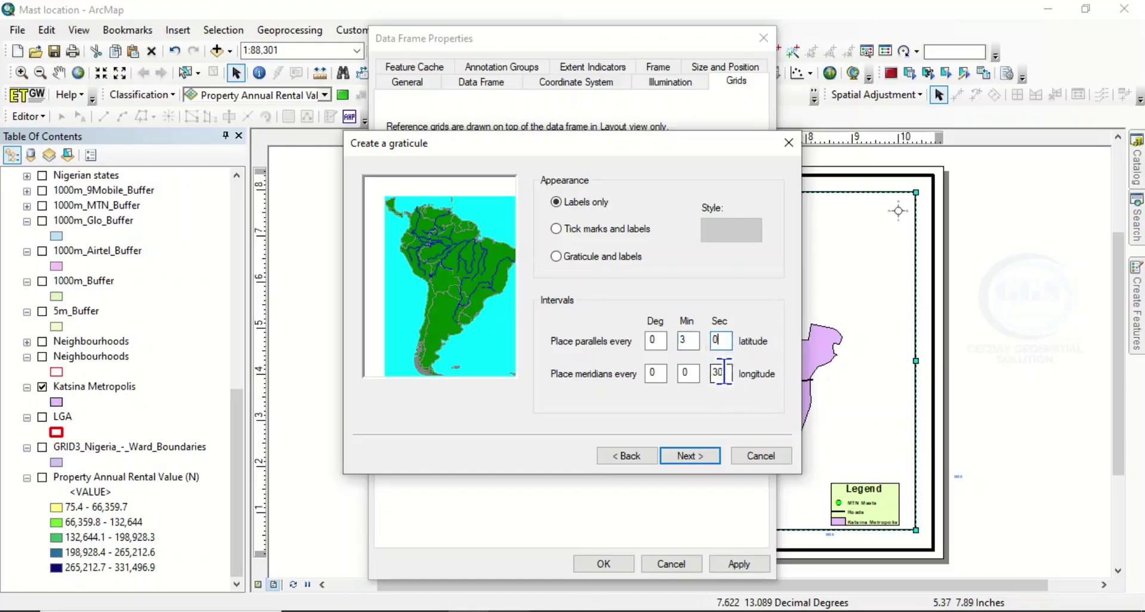
{"action": "type", "text": "0"}
{"action": "double_click", "coordinate": [683, 372]}
{"action": "type", "text": "3"}
{"action": "left_click", "coordinate": [690, 455]}
{"action": "left_click", "coordinate": [690, 455]}
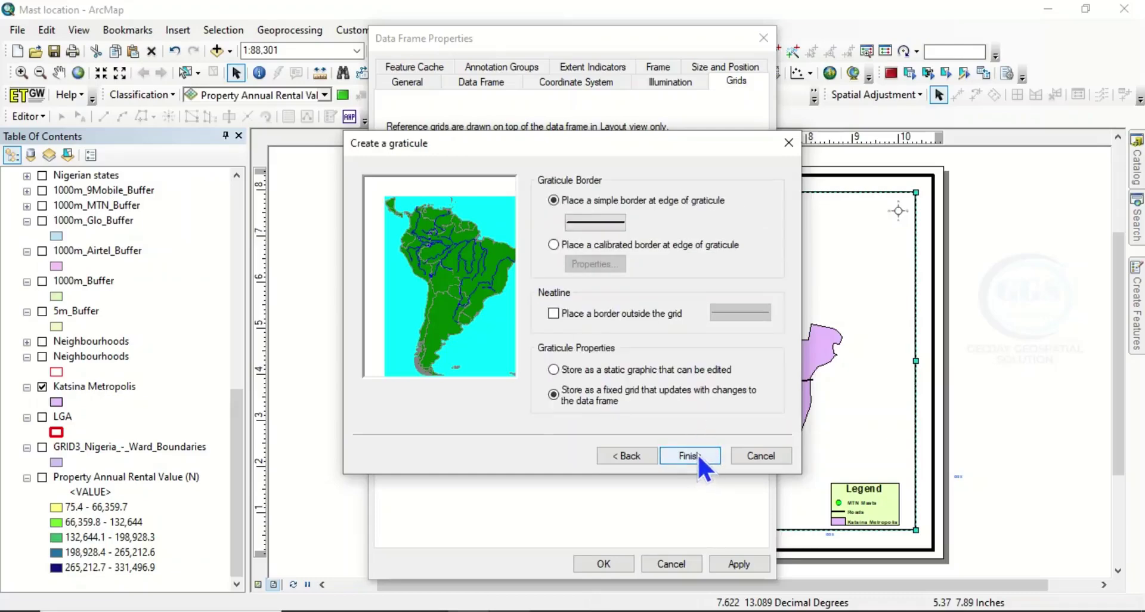
{"action": "left_click", "coordinate": [690, 455]}
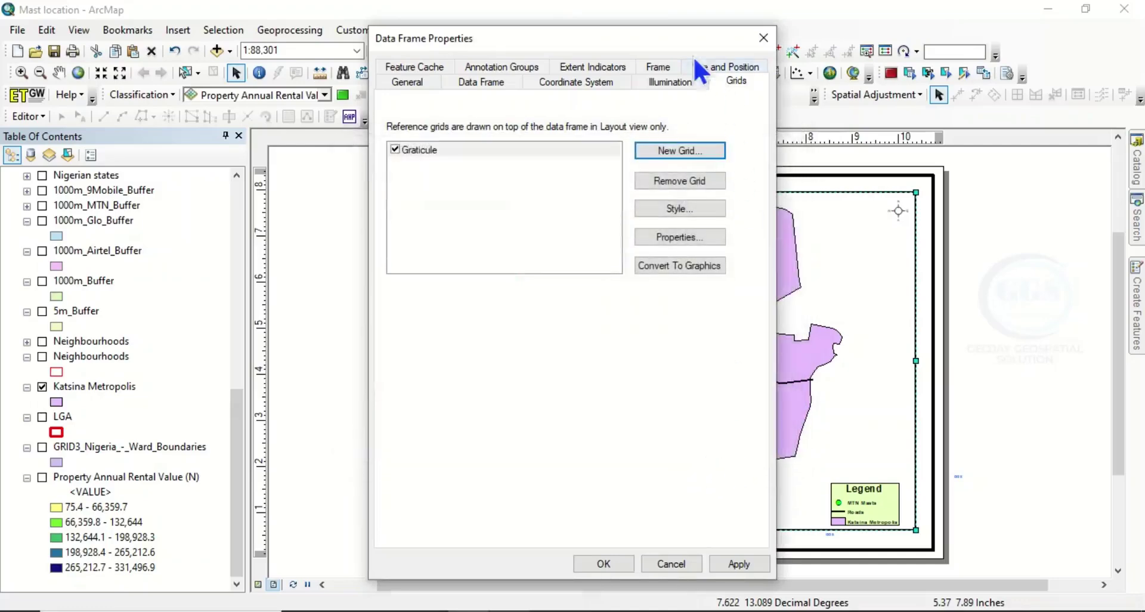
Step: Move the Data Frame Properties dialog off the map and apply the new graticule
{"action": "left_click_drag", "start_coordinate": [692, 49], "coordinate": [547, 31]}
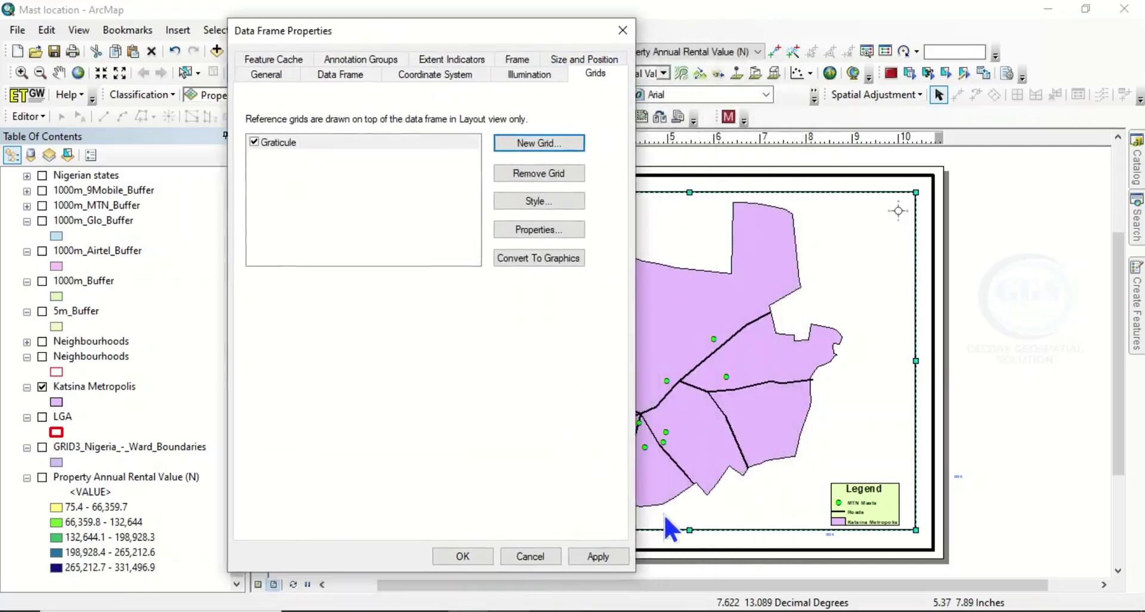
{"action": "left_click", "coordinate": [733, 538]}
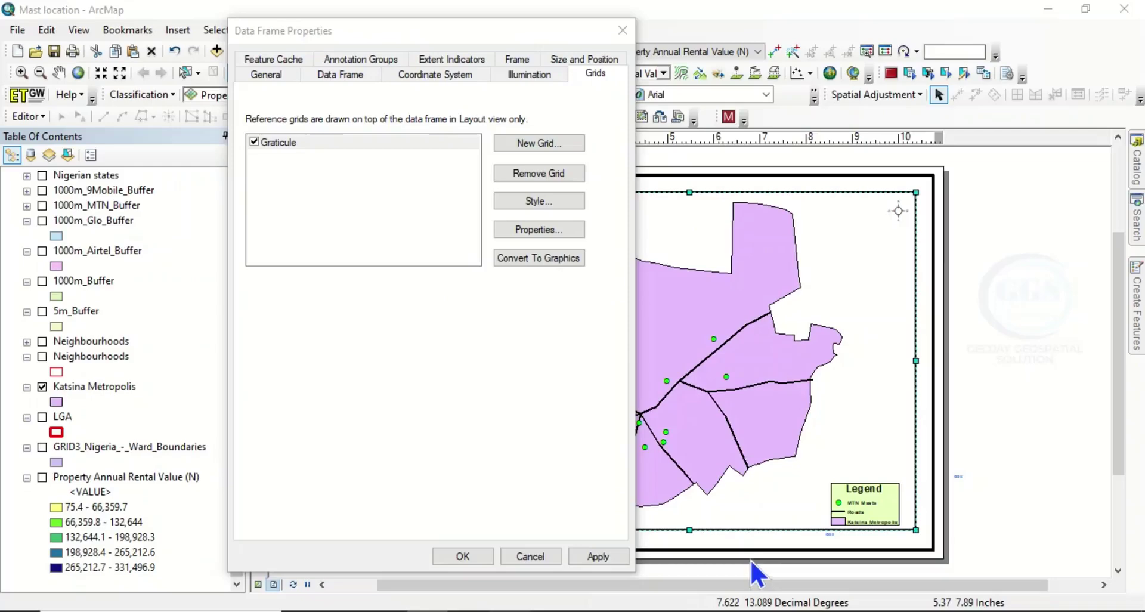
{"action": "left_click", "coordinate": [610, 555]}
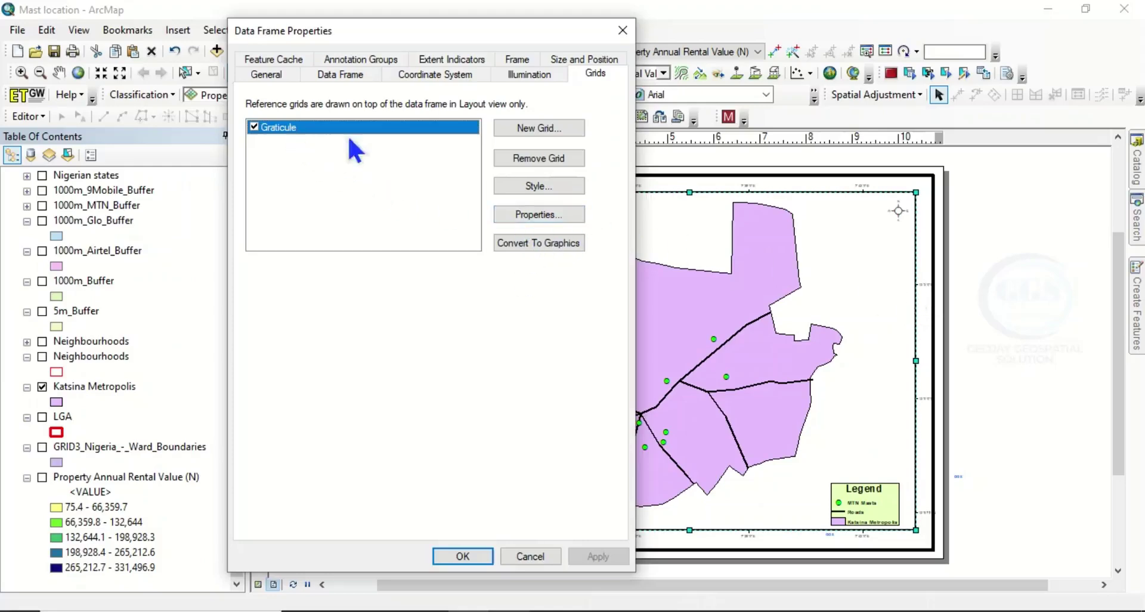
Step: Set the graticule labels to size 12, bold, with vertical left-side labels
{"action": "left_click", "coordinate": [542, 215]}
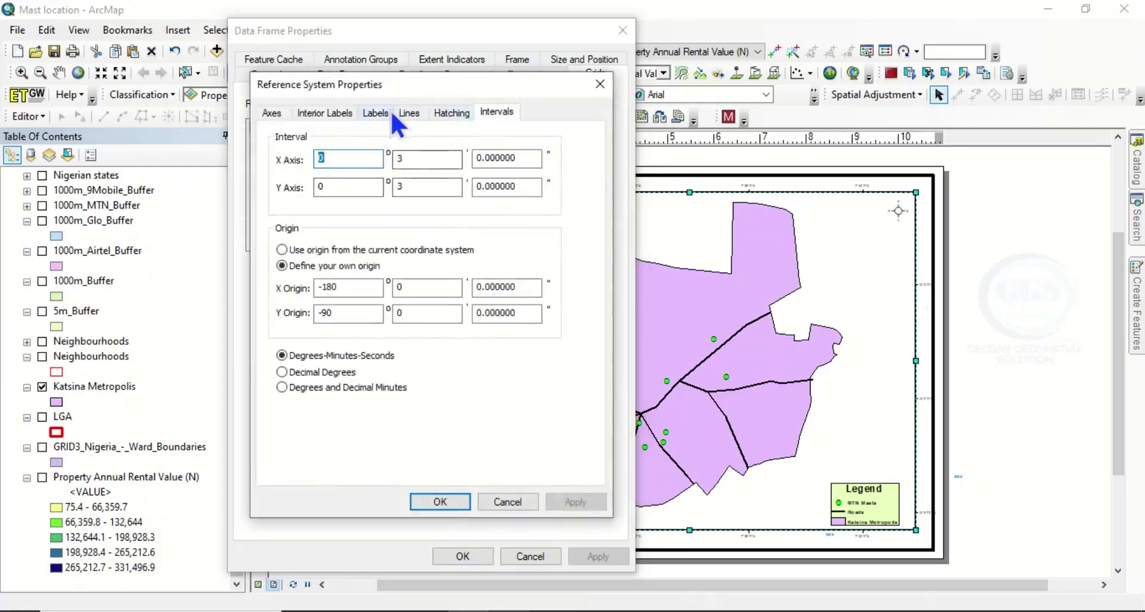
{"action": "left_click", "coordinate": [370, 112]}
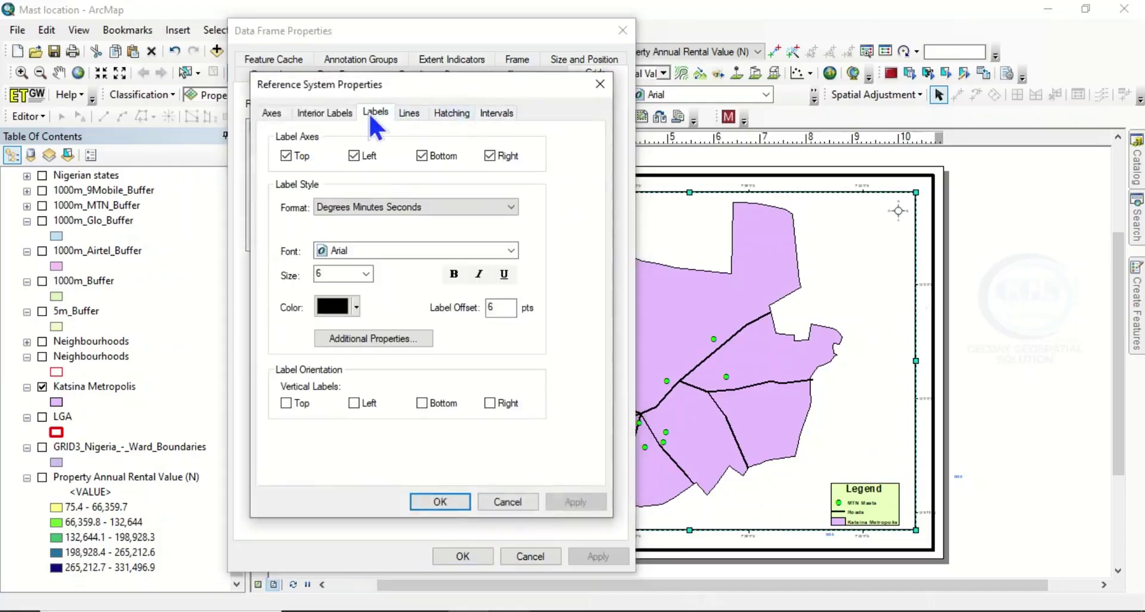
{"action": "left_click", "coordinate": [366, 274]}
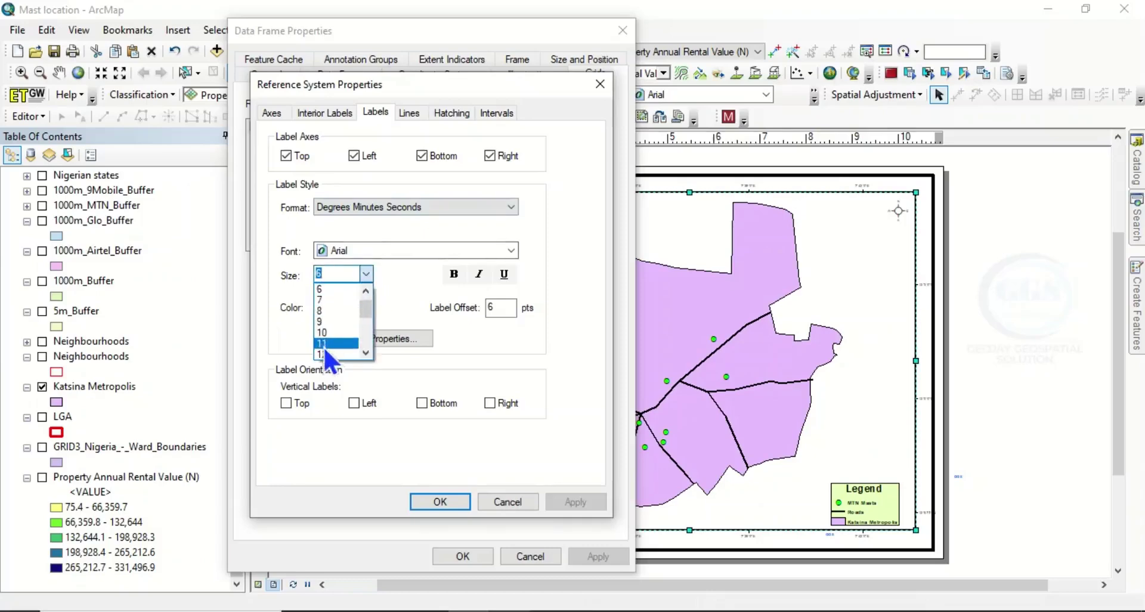
{"action": "left_click", "coordinate": [324, 354]}
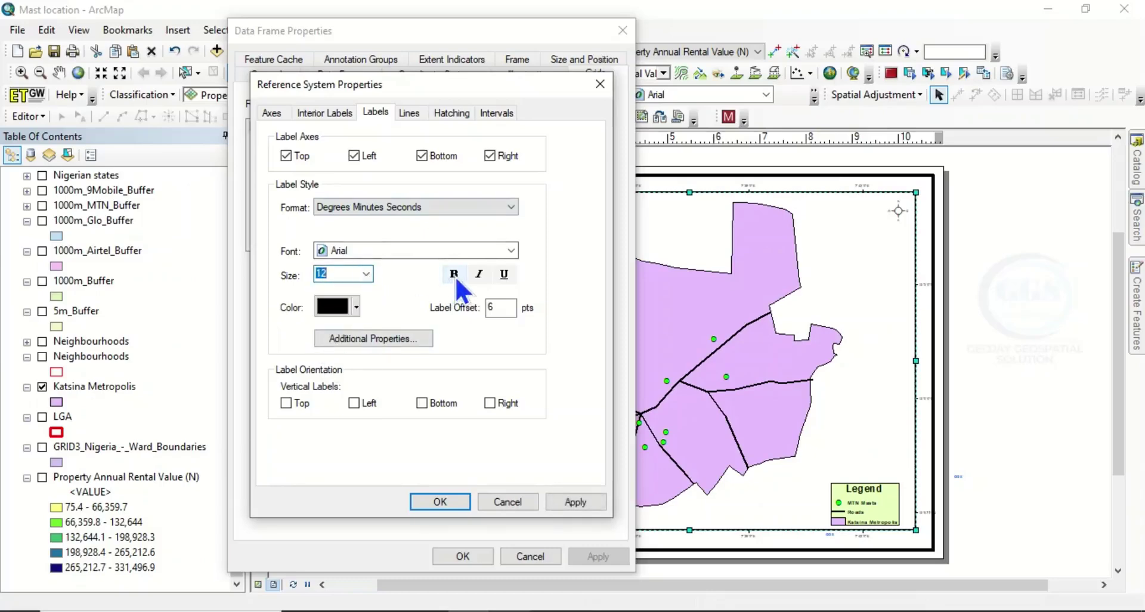
{"action": "left_click", "coordinate": [456, 276]}
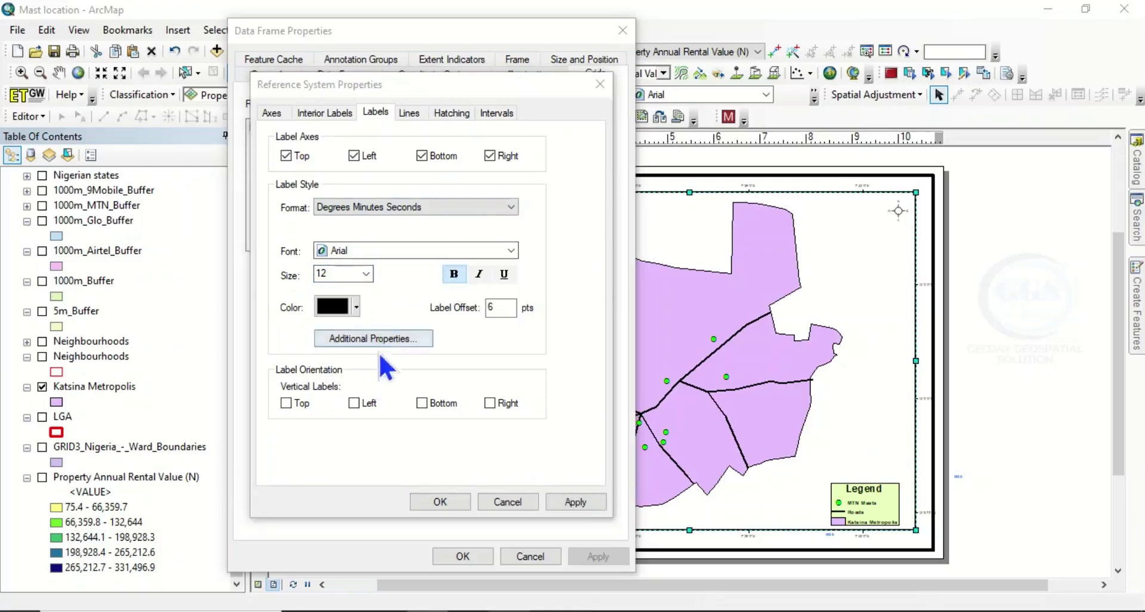
{"action": "left_click", "coordinate": [354, 404]}
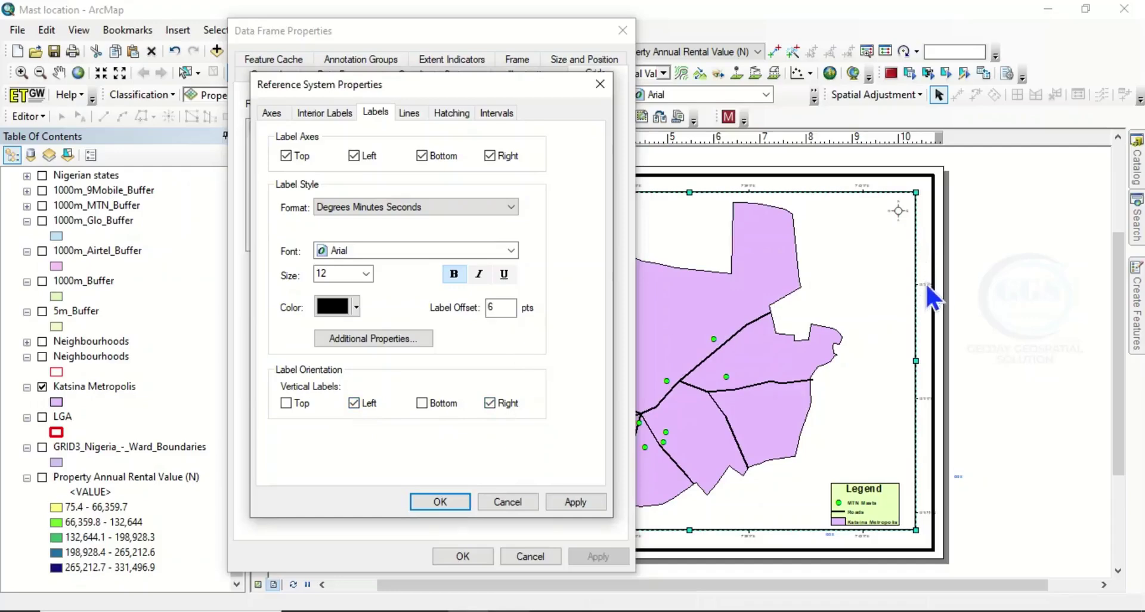
Step: Confirm and apply the bold vertical label settings, then close Data Frame Properties
{"action": "left_click", "coordinate": [440, 501]}
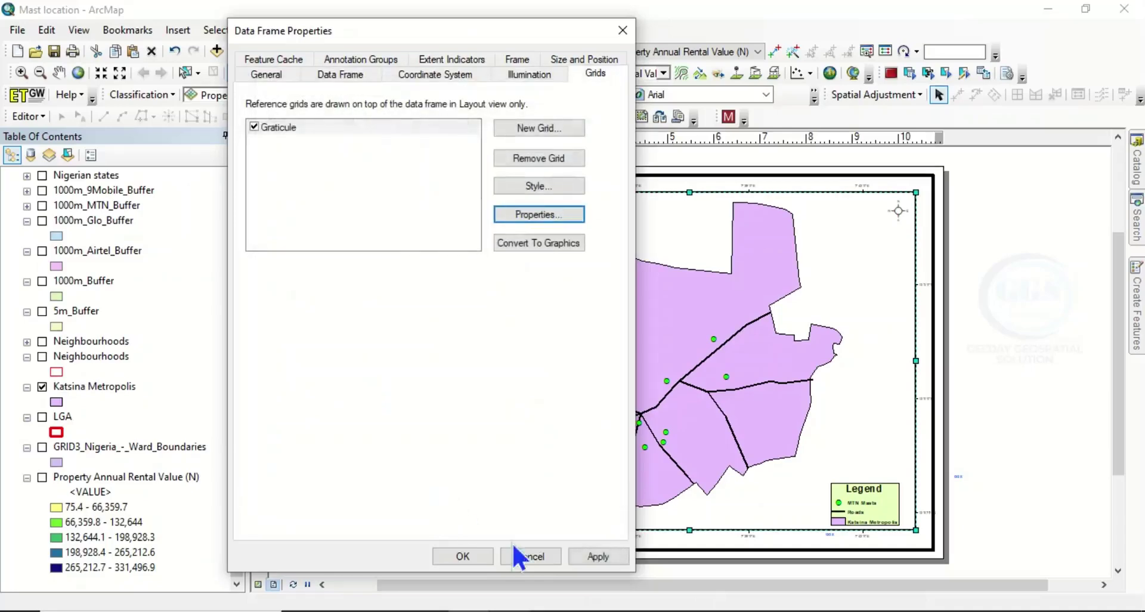
{"action": "left_click", "coordinate": [599, 556]}
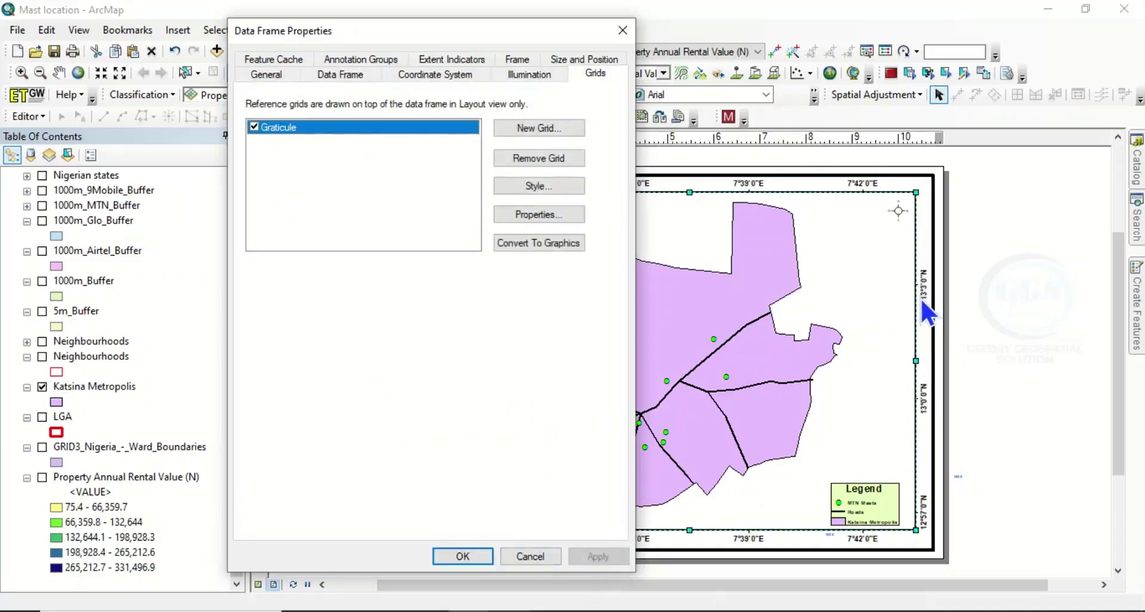
{"action": "left_click", "coordinate": [620, 31]}
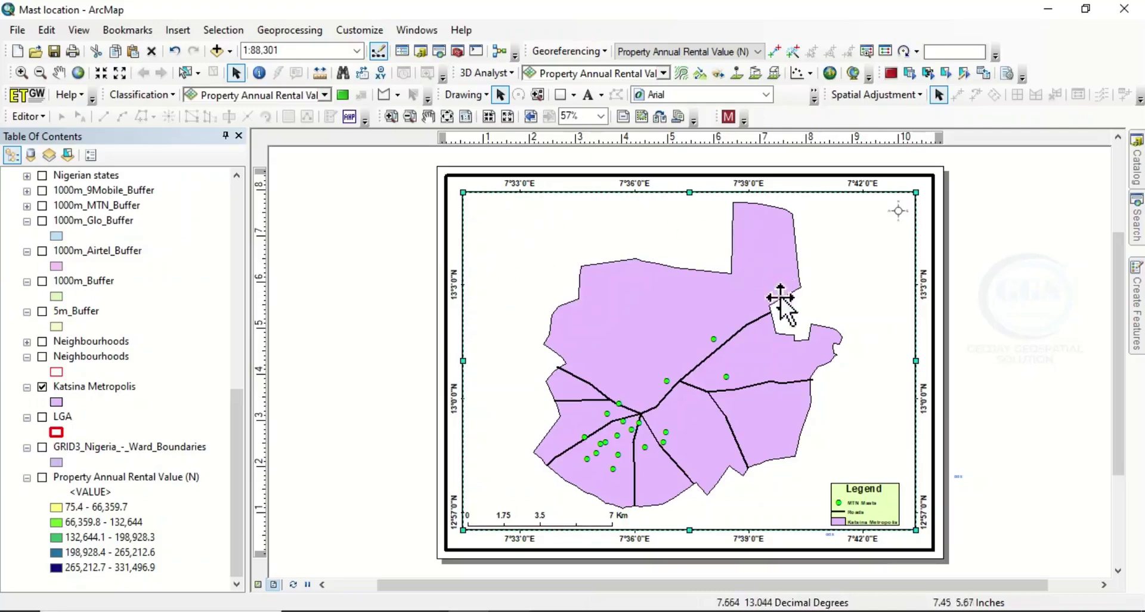
Step: Change the graticule to display as a grid of lines and apply it to the map
{"action": "right_click", "coordinate": [478, 309]}
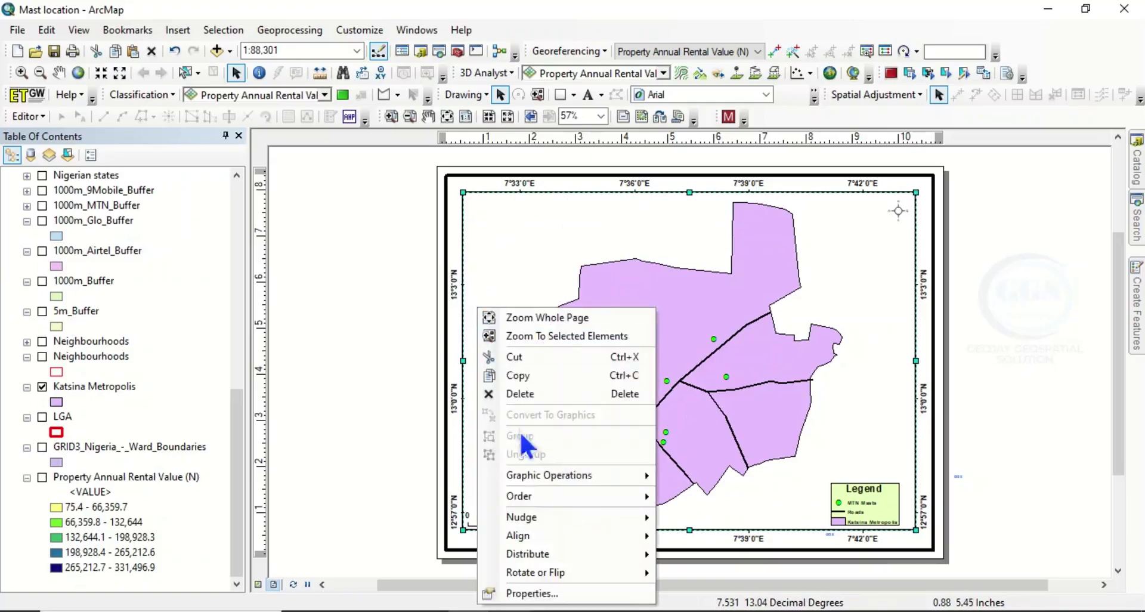
{"action": "left_click", "coordinate": [531, 598]}
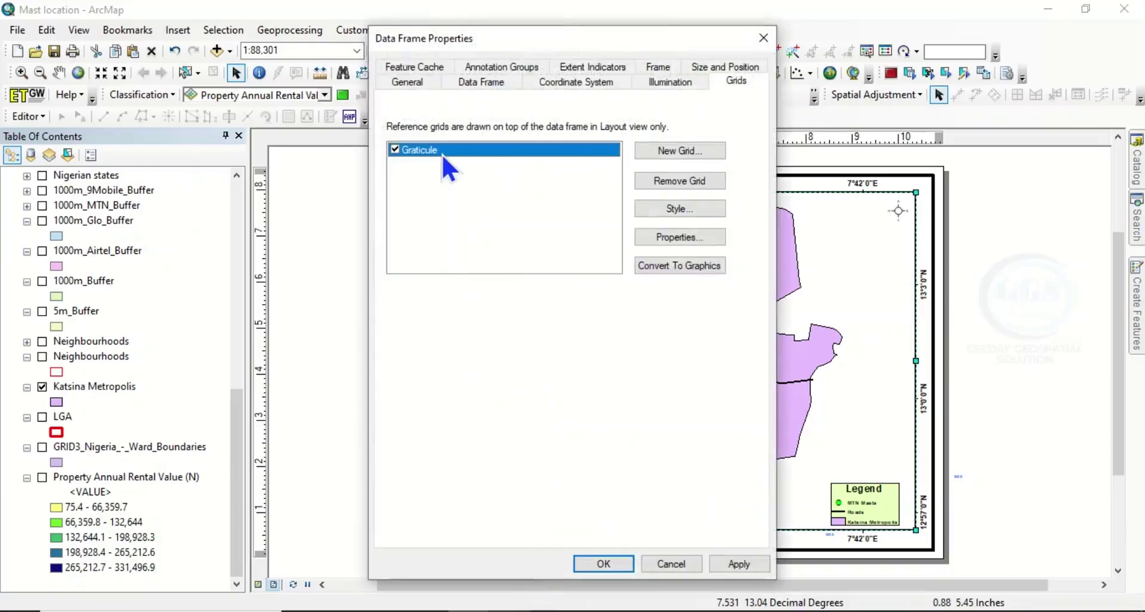
{"action": "left_click", "coordinate": [676, 239]}
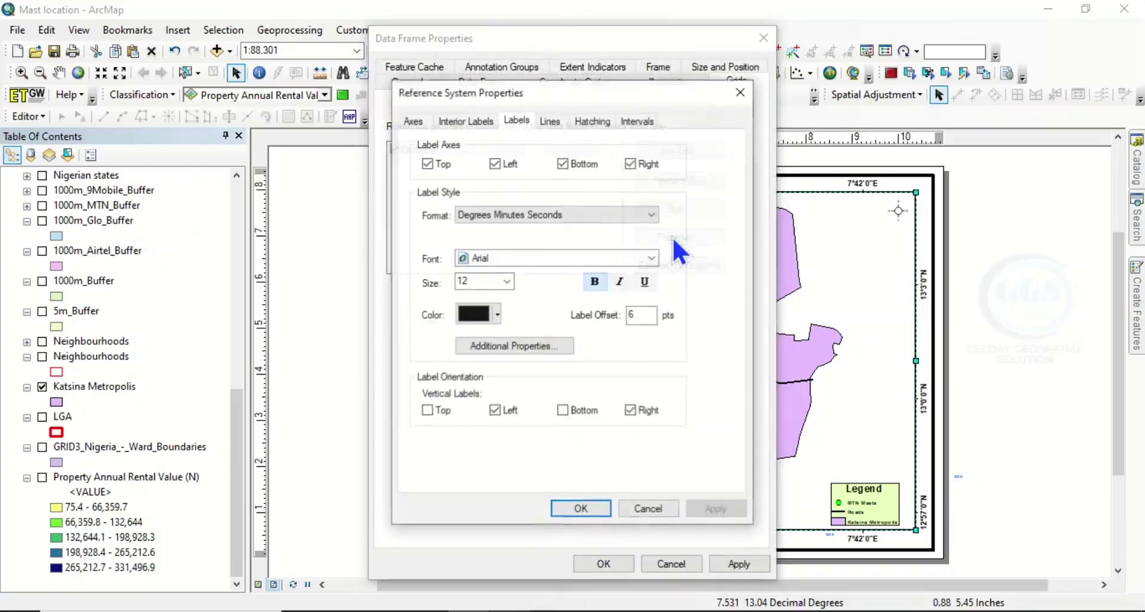
{"action": "left_click", "coordinate": [561, 123]}
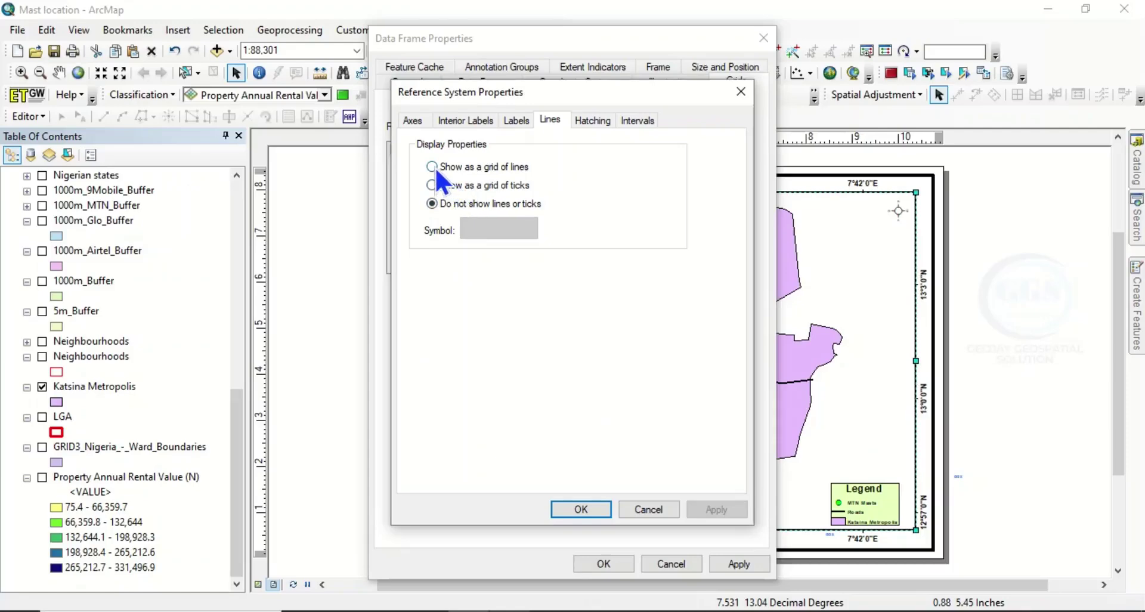
{"action": "left_click", "coordinate": [435, 166]}
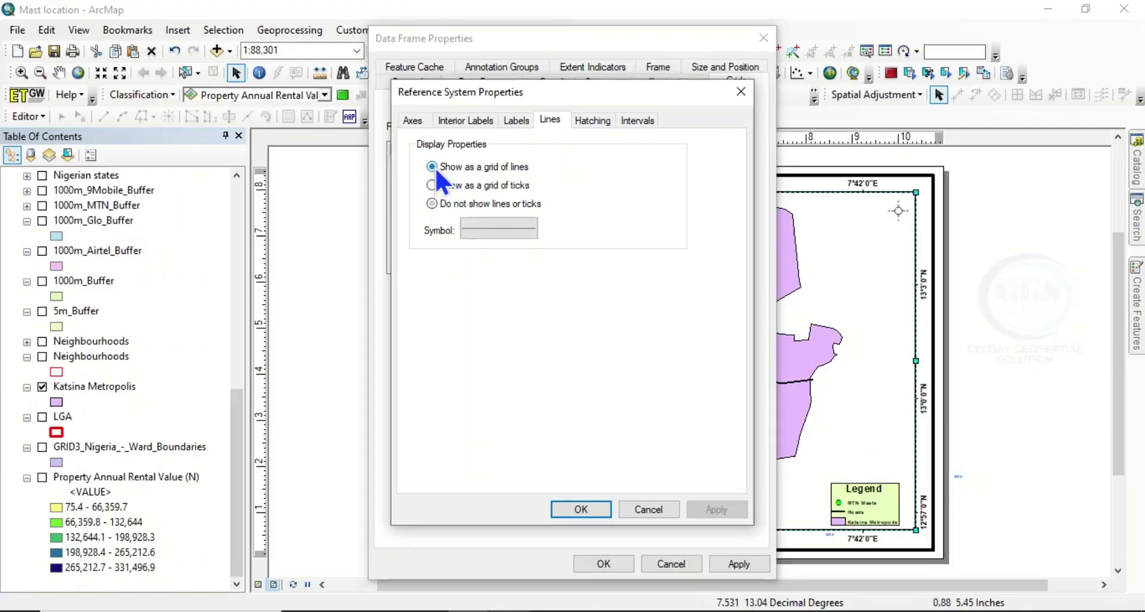
{"action": "left_click", "coordinate": [586, 511]}
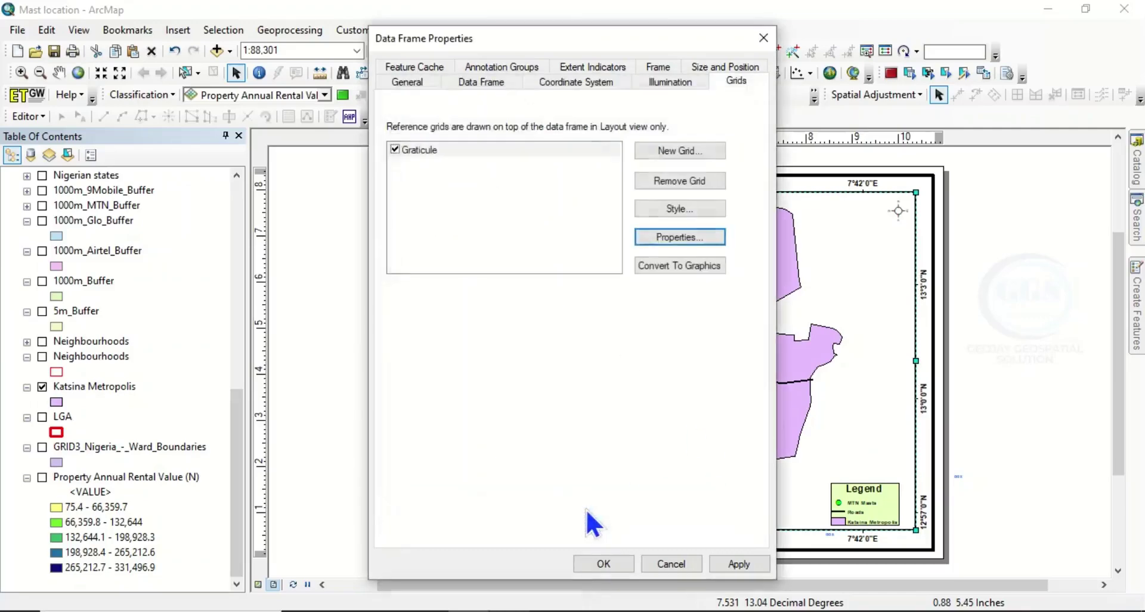
{"action": "left_click", "coordinate": [743, 564]}
{"action": "left_click", "coordinate": [603, 563]}
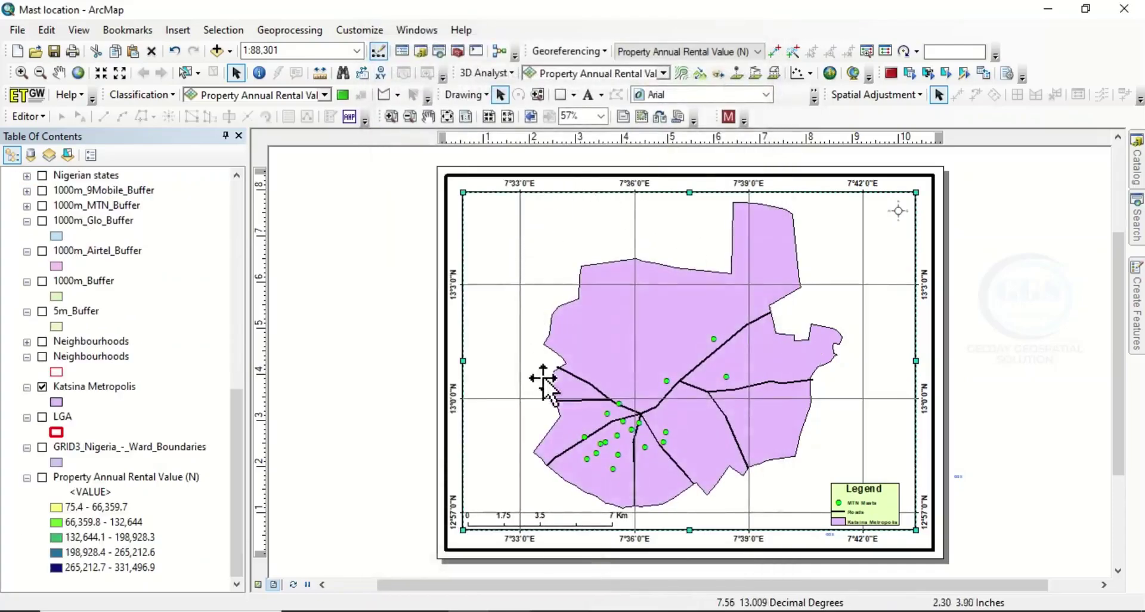